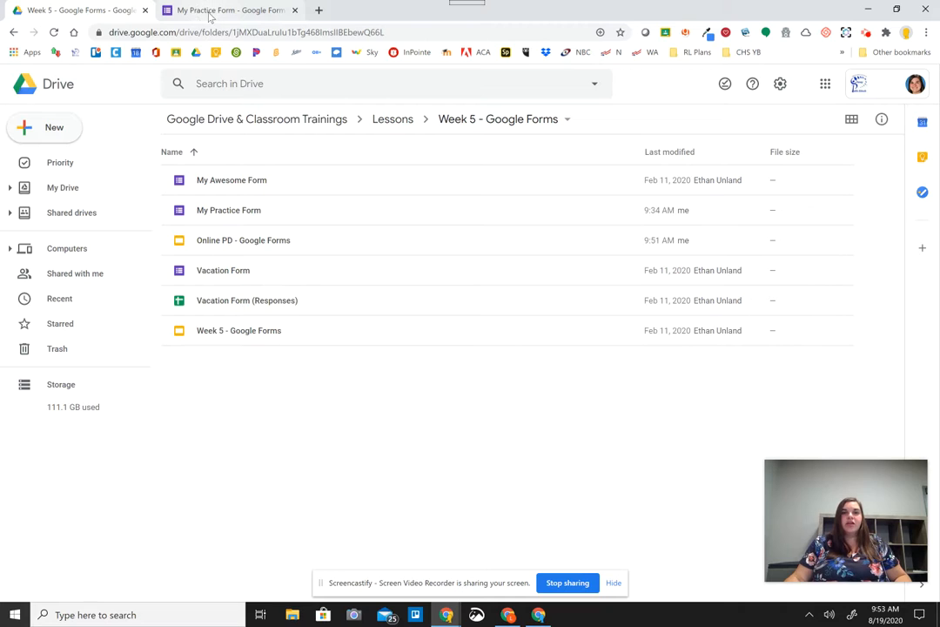
# - Switch to My Practice Form and title its untitled multiple choice question "How are you doing today?"
pyautogui.click(211, 11)
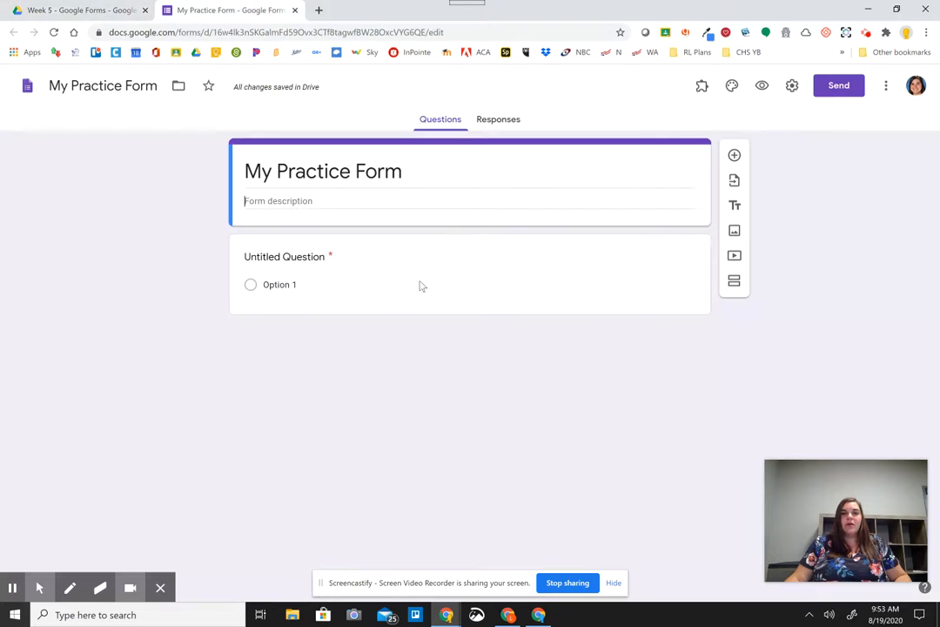
pyautogui.click(517, 373)
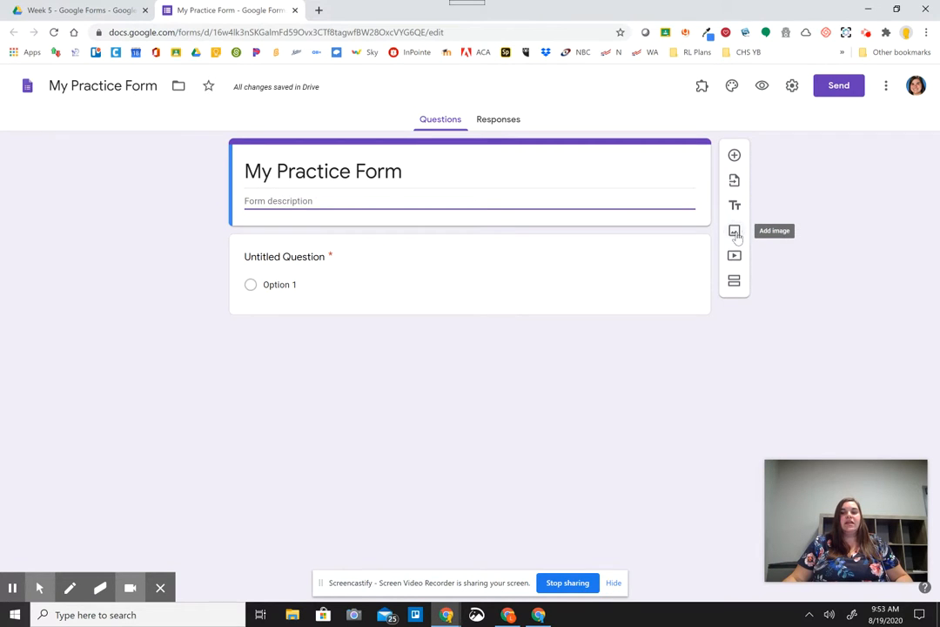
pyautogui.press('ctrl')
pyautogui.press('ctrl')
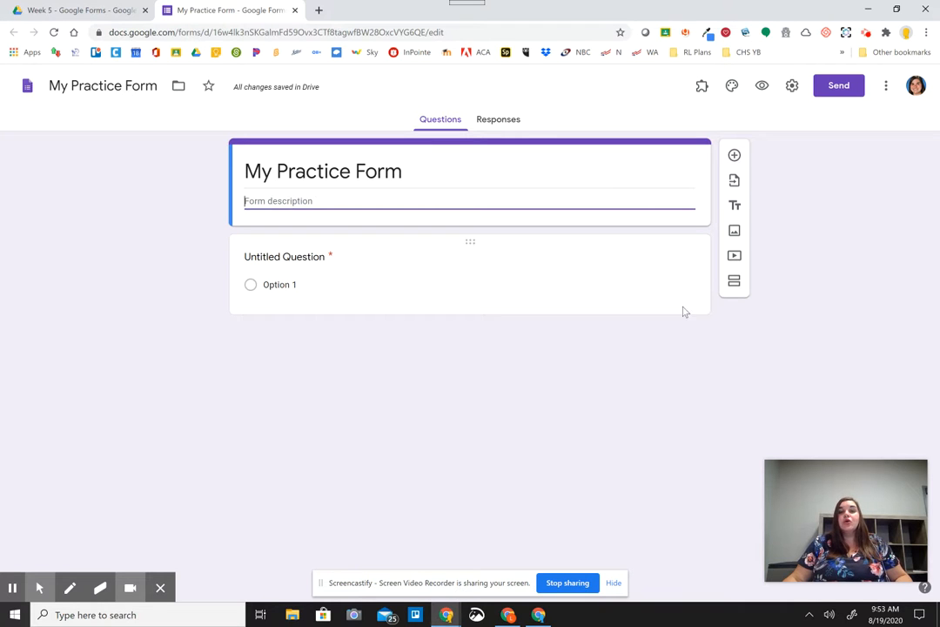
pyautogui.click(314, 245)
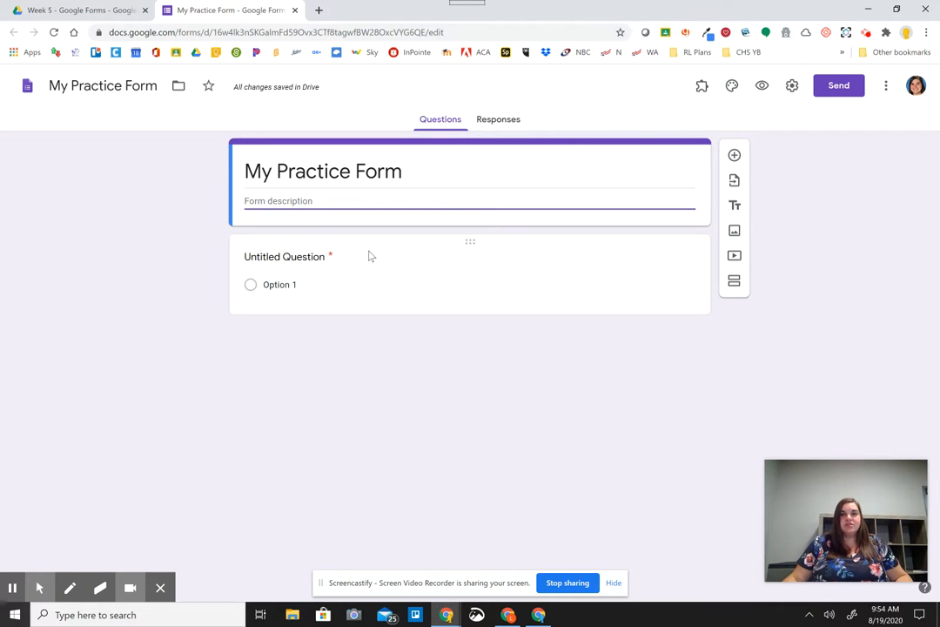
pyautogui.click(369, 255)
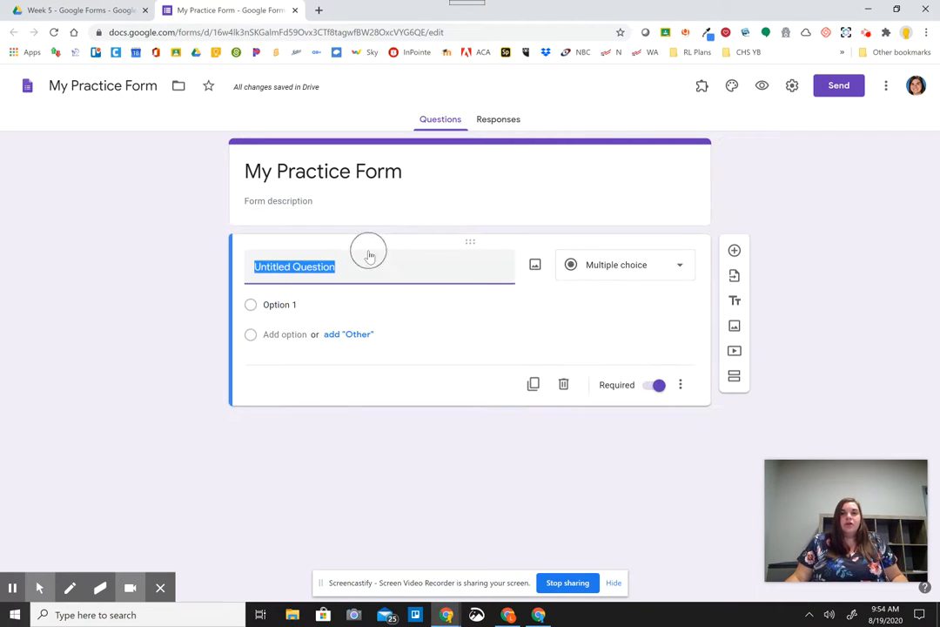
pyautogui.click(635, 273)
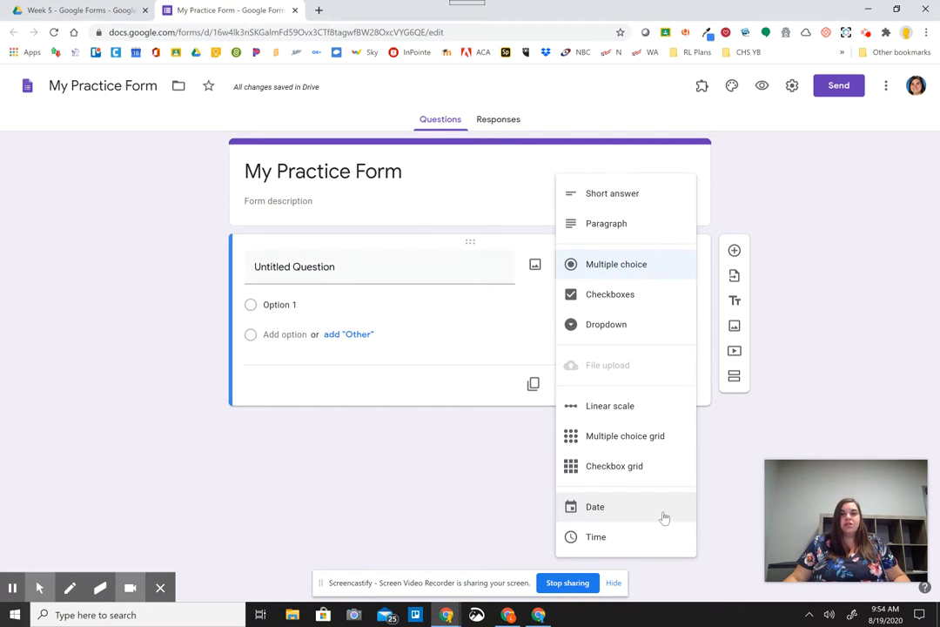
pyautogui.click(329, 263)
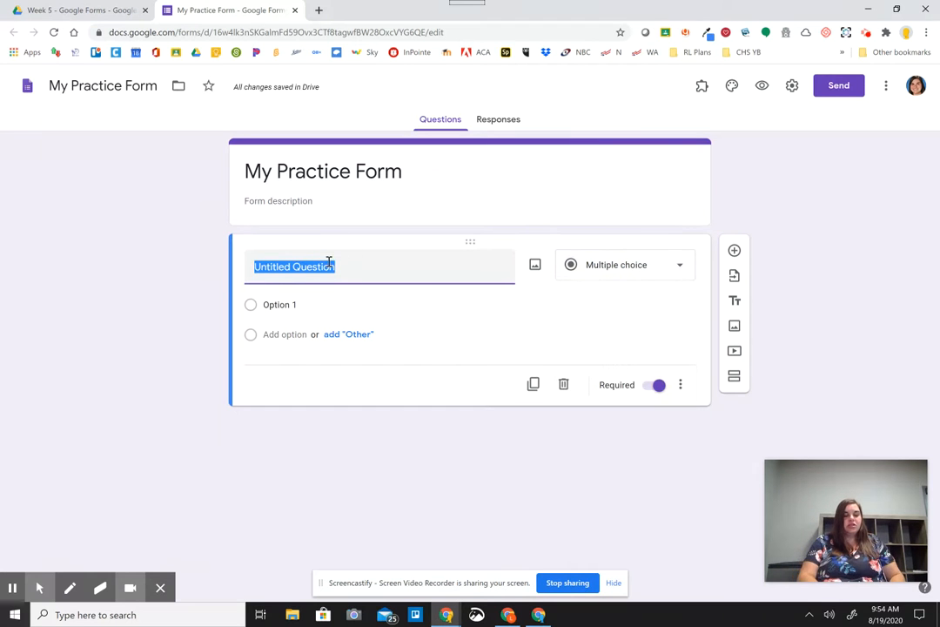
pyautogui.write('How are you doing today?')
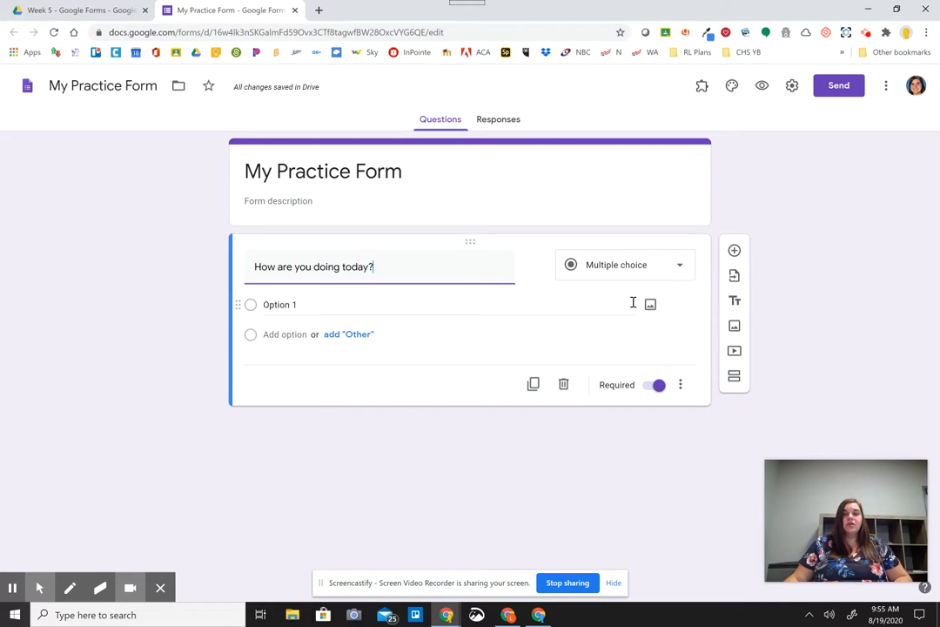
# - Give the question the answer options Happy, Good to go, Sad, Nervous and Excited, plus an "Other" option
pyautogui.click(384, 304)
pyautogui.write('Happy')
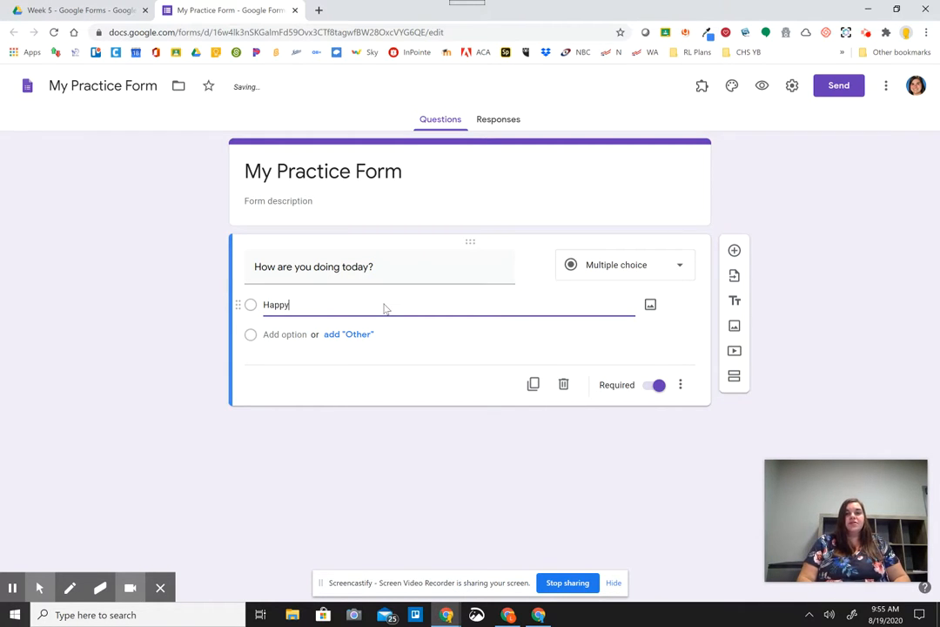
pyautogui.click(293, 333)
pyautogui.write('Good to go')
pyautogui.press('Return')
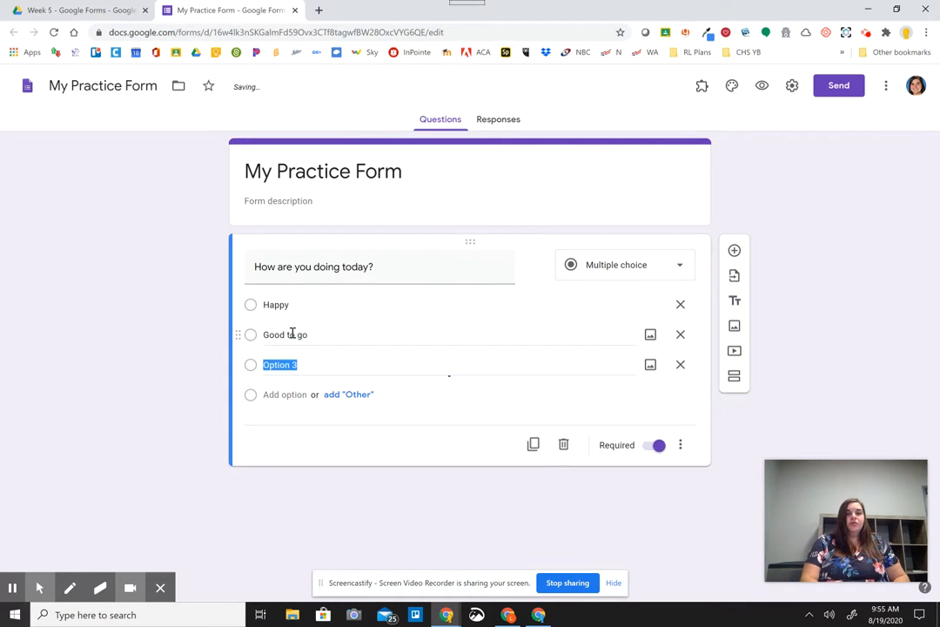
pyautogui.write('Sad')
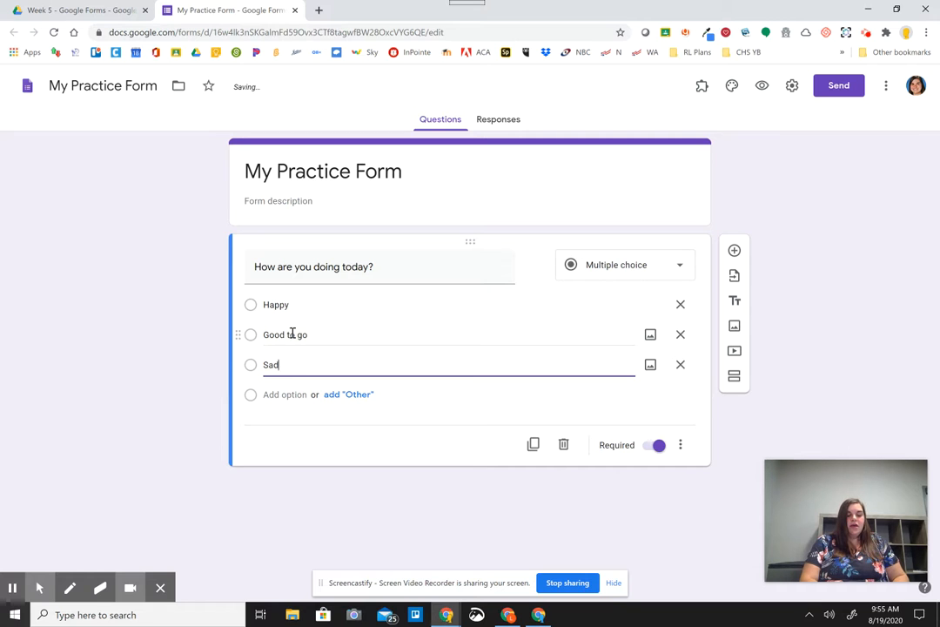
pyautogui.press('Return')
pyautogui.write('Nervou')
pyautogui.press('Return')
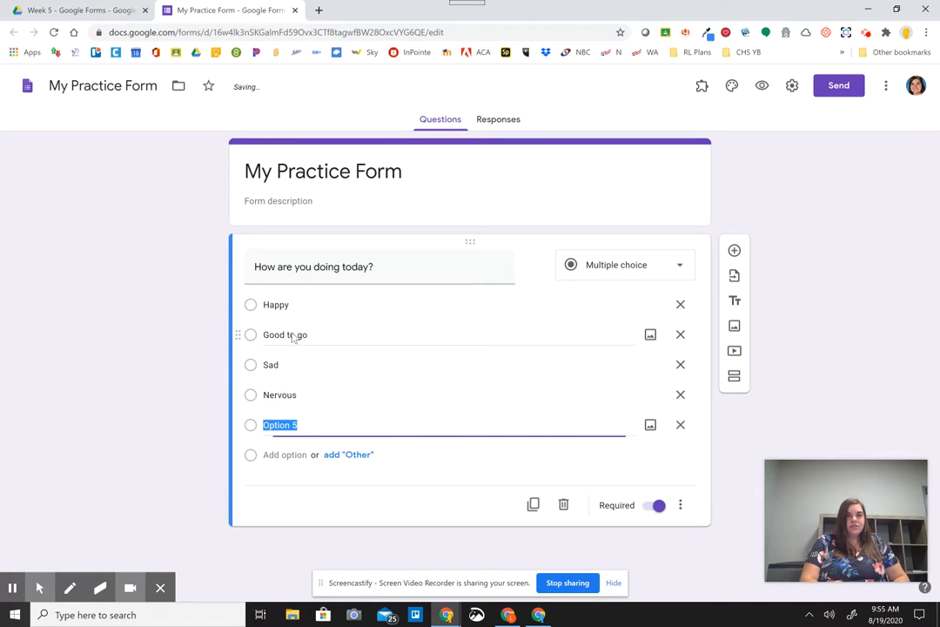
pyautogui.write('Excited')
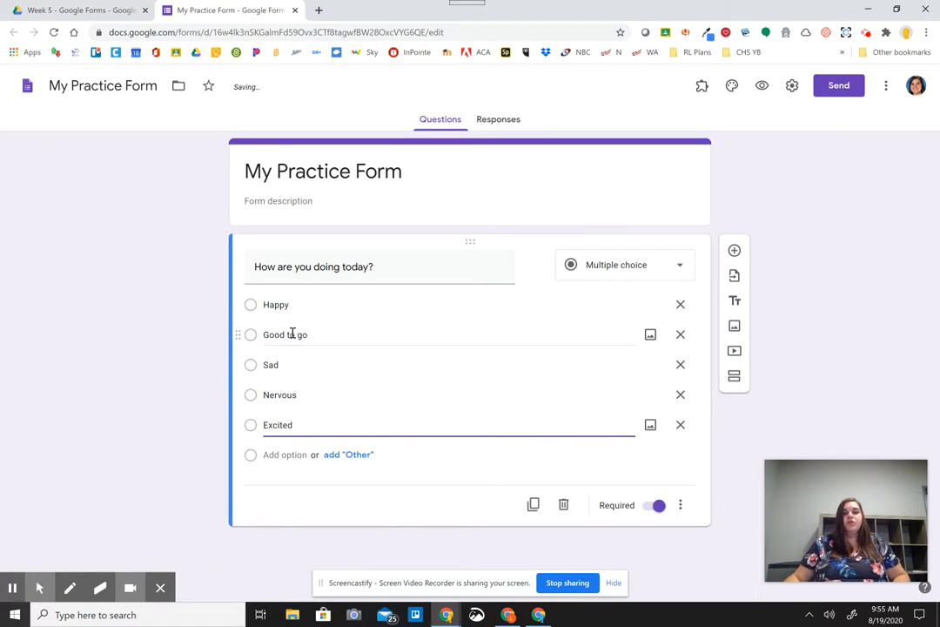
pyautogui.click(357, 455)
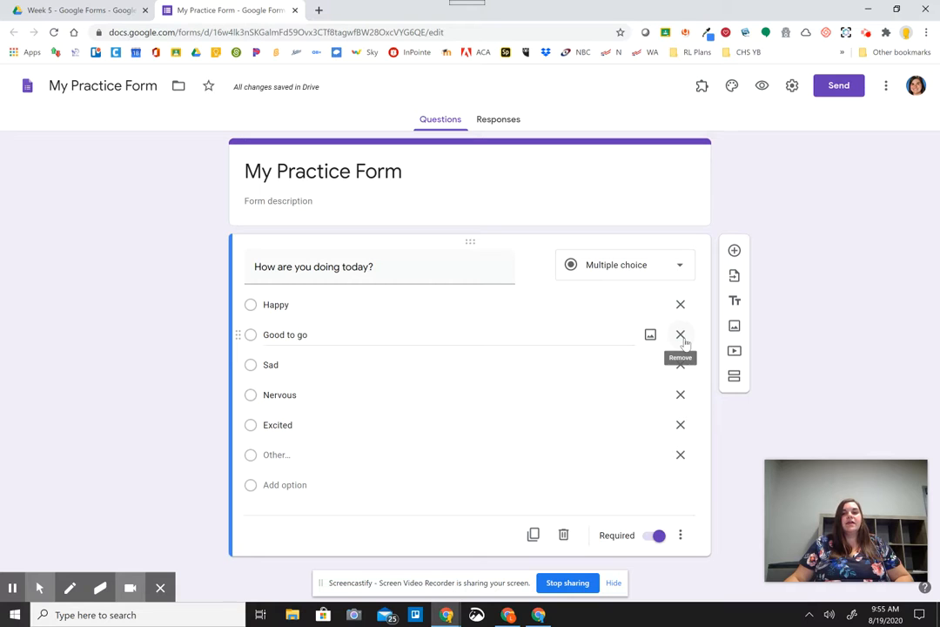
# - Remove the Good to go option and reorder the remaining answers as Excited, Happy, Nervous, Sad
pyautogui.click(684, 341)
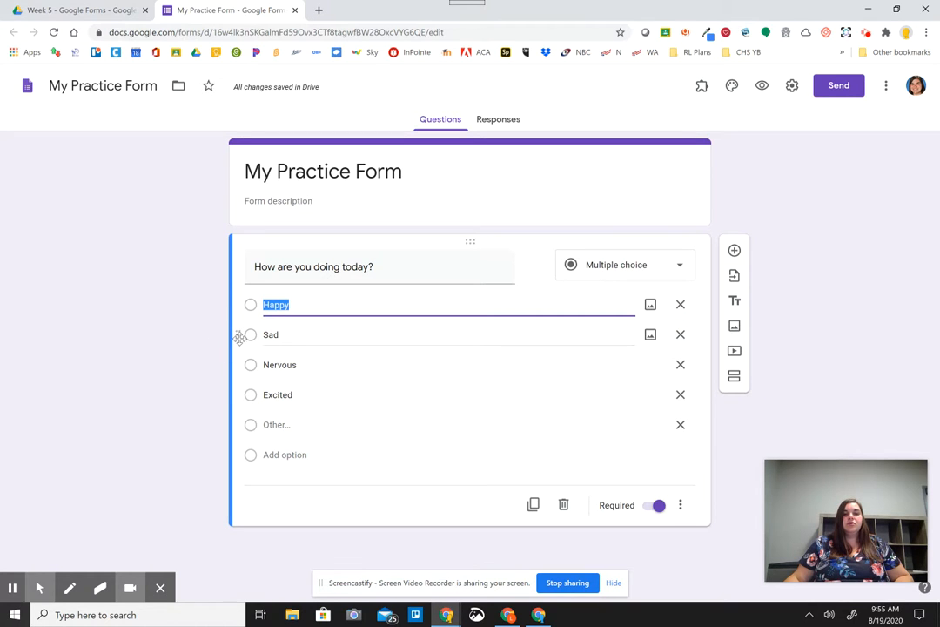
pyautogui.press('ctrl')
pyautogui.press('ctrl')
pyautogui.press('ctrl')
pyautogui.press('ctrl')
pyautogui.press('ctrl')
pyautogui.press('ctrl')
pyautogui.press('ctrl')
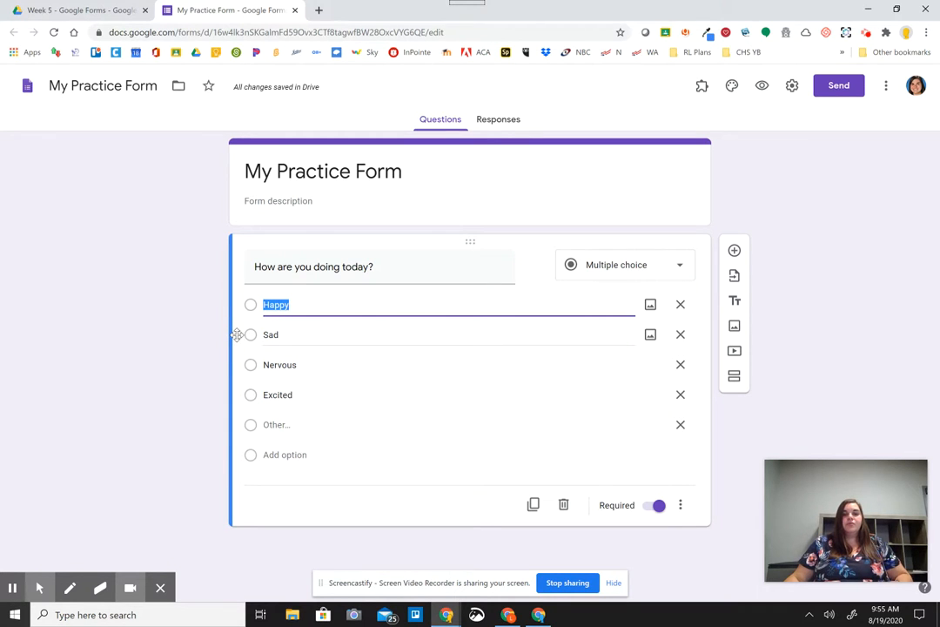
pyautogui.moveTo(237, 334); pyautogui.dragTo(231, 416)
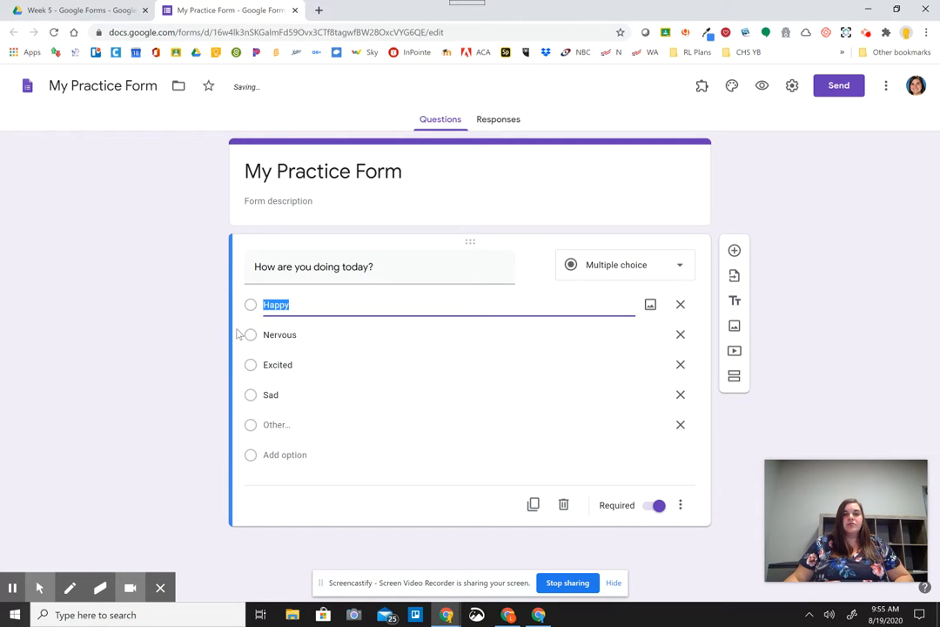
pyautogui.moveTo(236, 365); pyautogui.dragTo(259, 305)
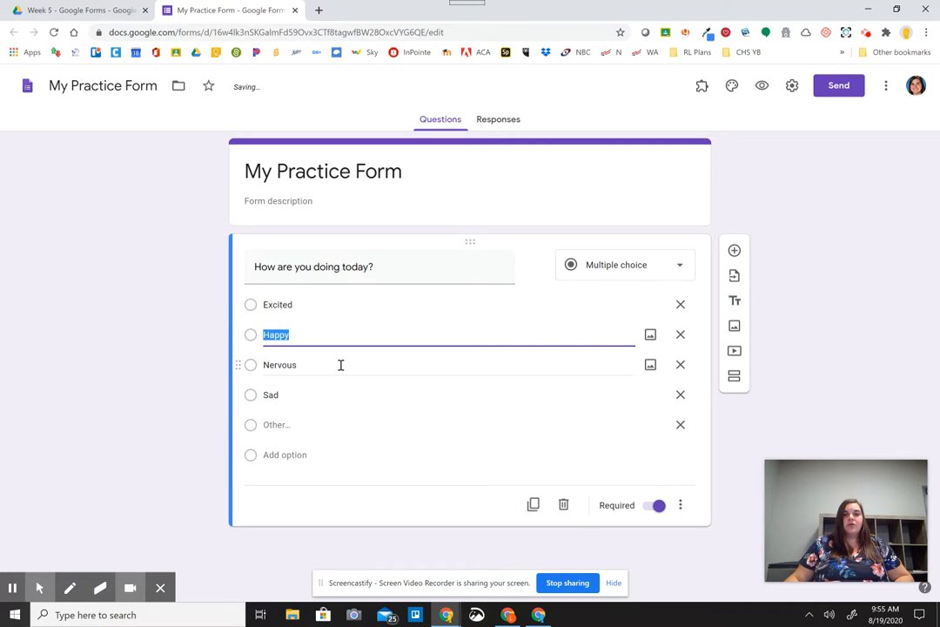
# - Duplicate the "How are you doing today?" question and delete the copy
pyautogui.click(532, 505)
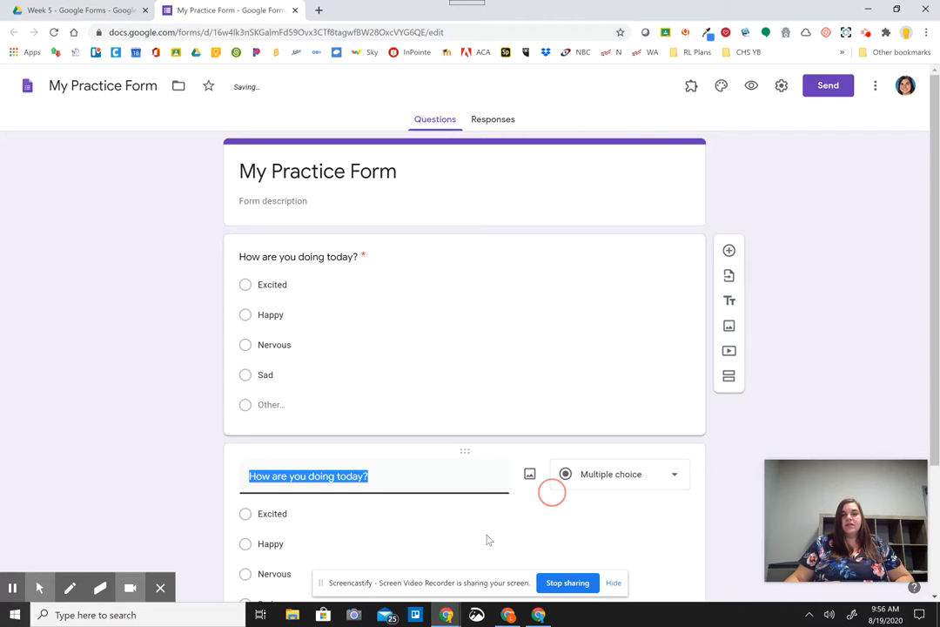
pyautogui.scroll(-2, 488, 540)
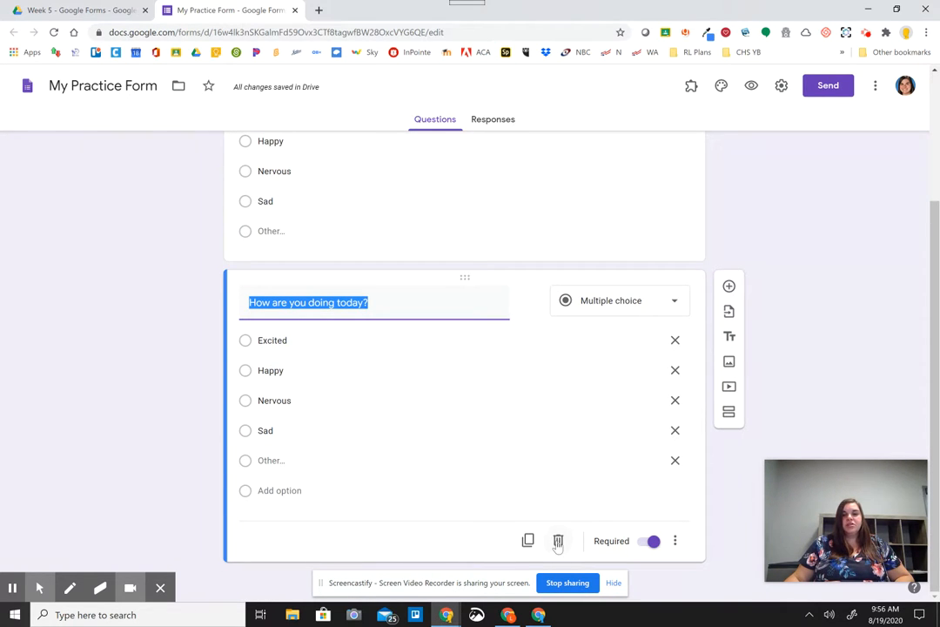
pyautogui.click(558, 541)
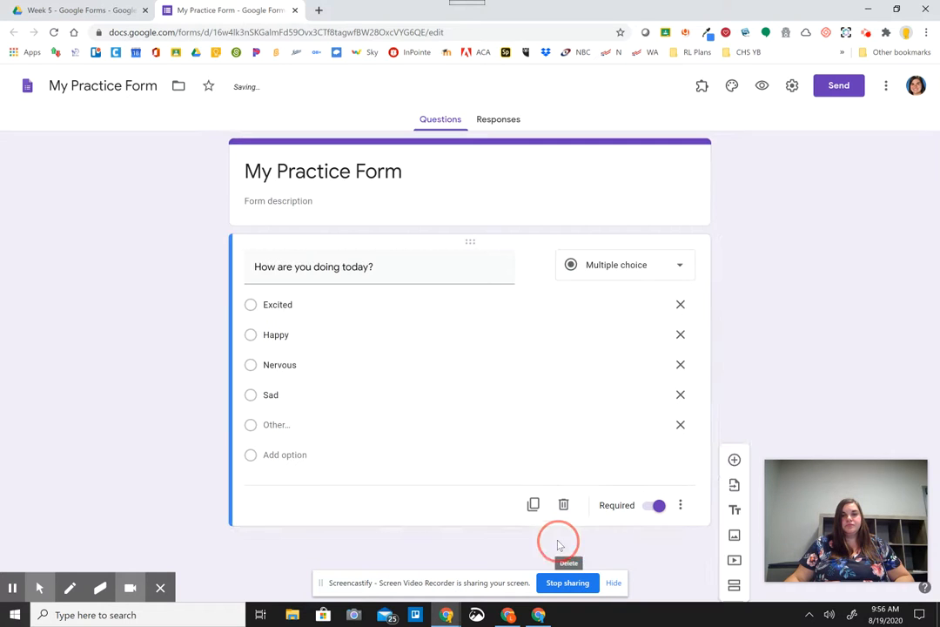
# - Turn the question's Required setting off and back on
pyautogui.click(652, 511)
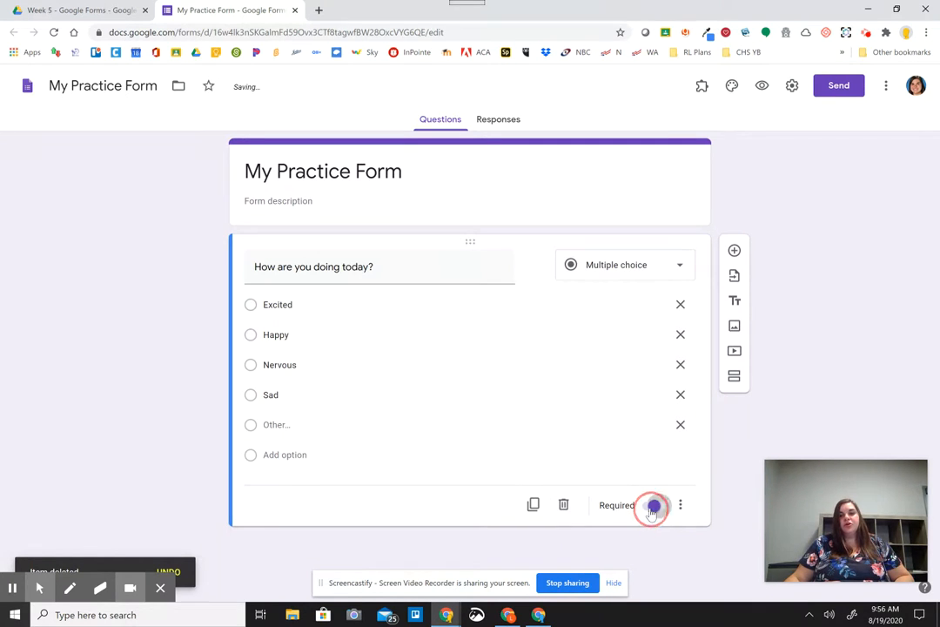
pyautogui.click(647, 512)
pyautogui.click(650, 511)
pyautogui.click(655, 512)
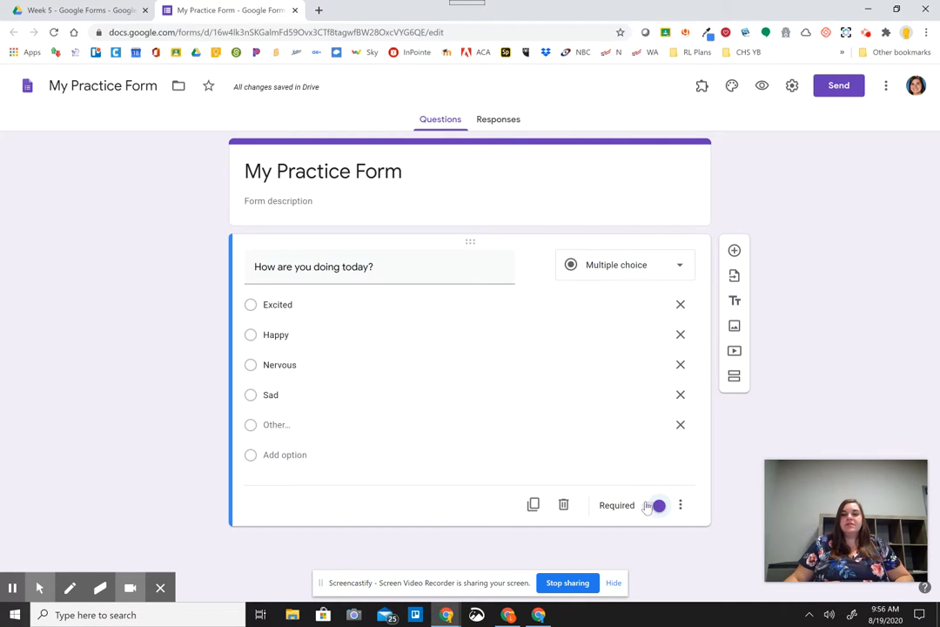
pyautogui.click(648, 508)
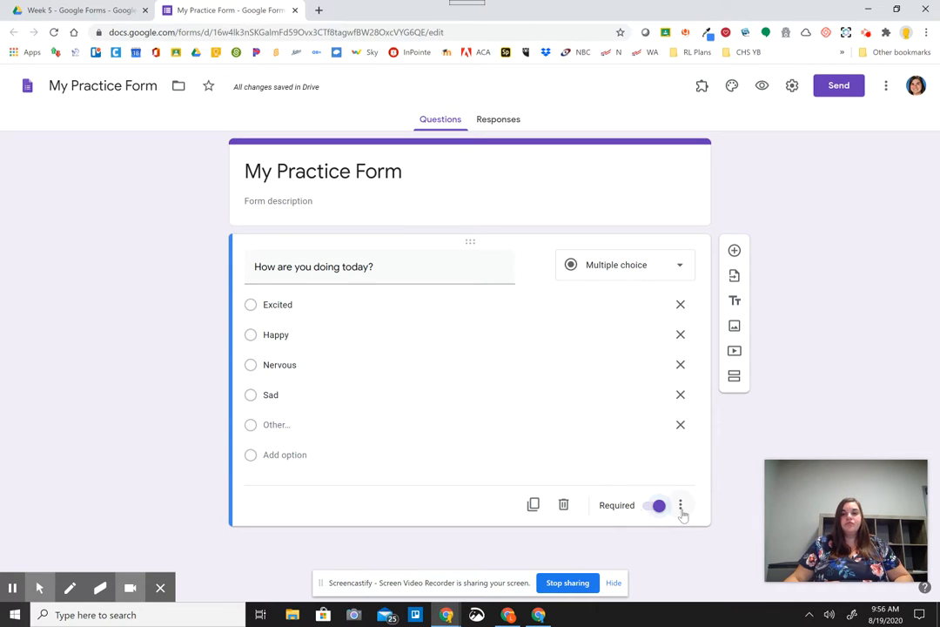
# - Examine the question's additional options for description, section branching and option shuffling, leaving them unchanged
pyautogui.click(679, 507)
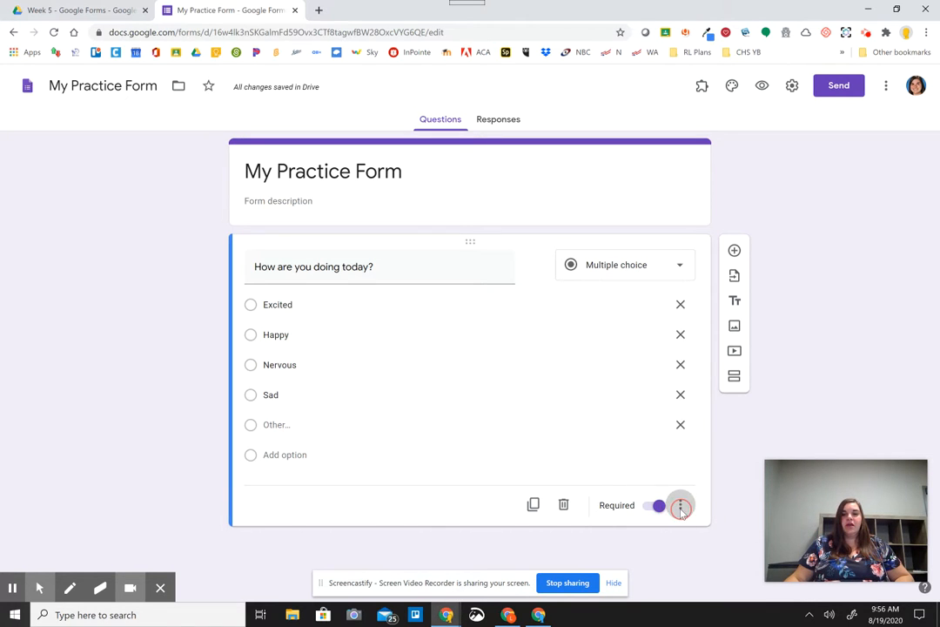
pyautogui.click(697, 516)
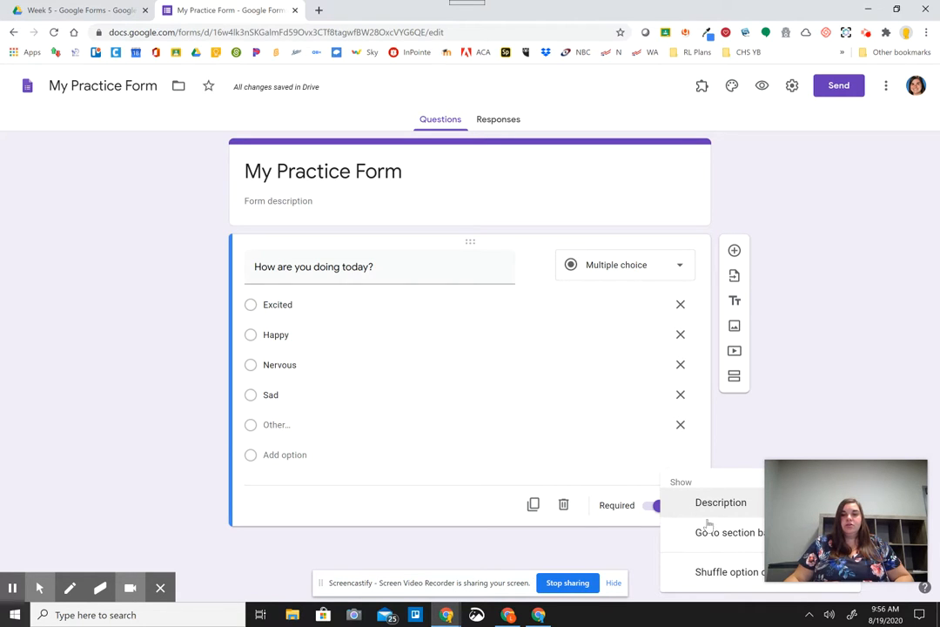
pyautogui.click(721, 535)
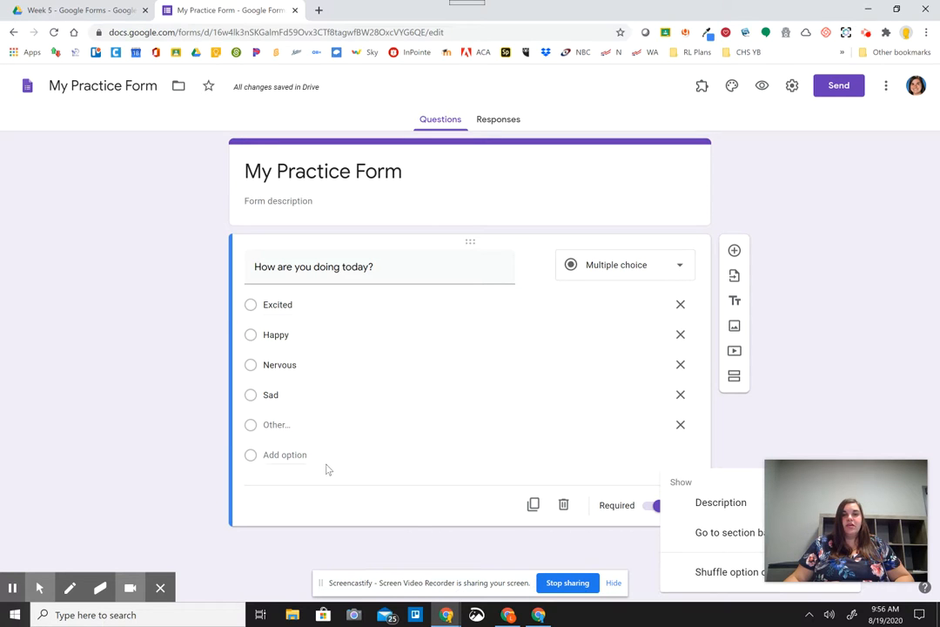
pyautogui.click(410, 528)
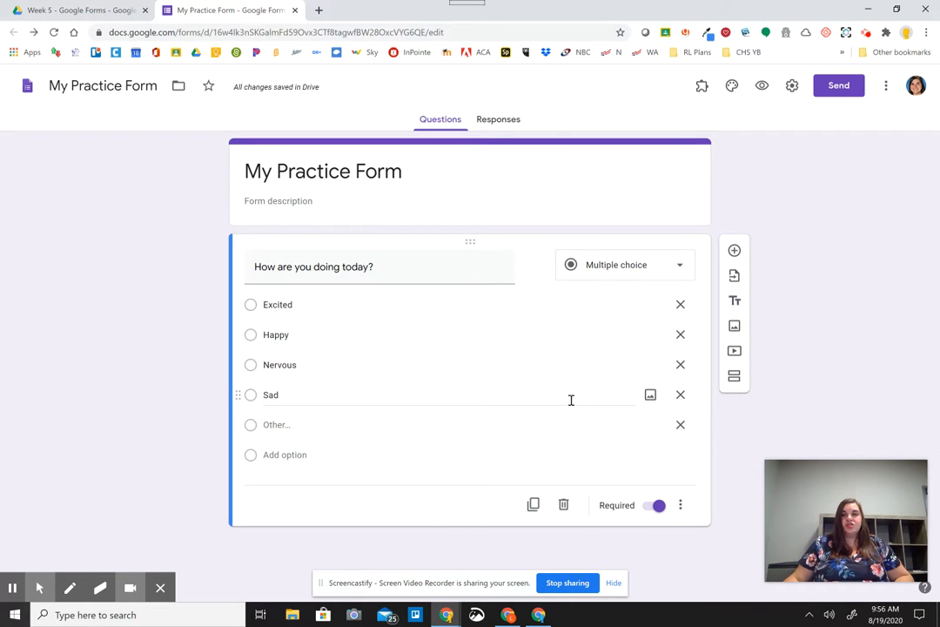
# - Add a second question below the first and set its type to Short answer
pyautogui.click(734, 251)
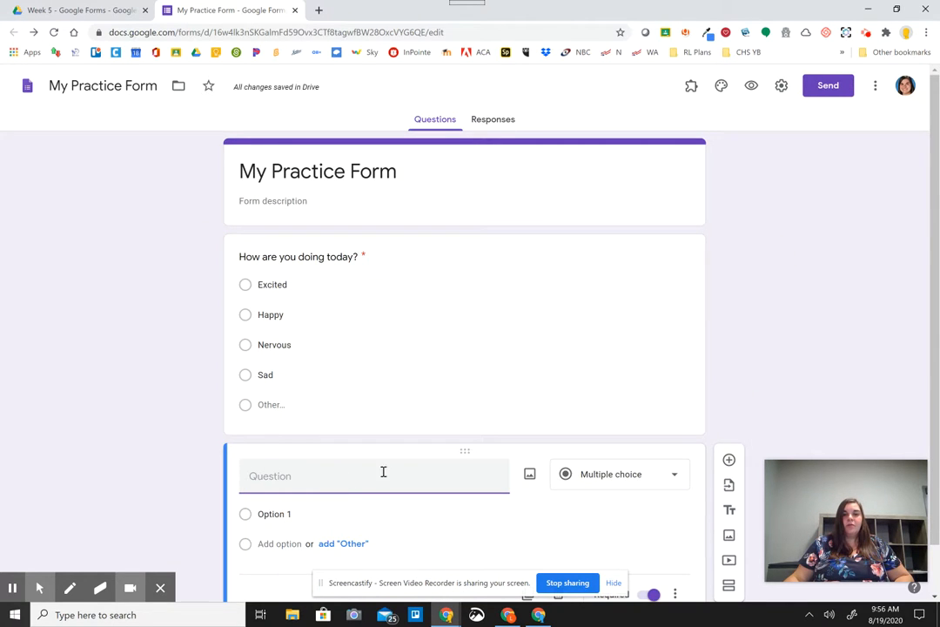
pyautogui.click(614, 477)
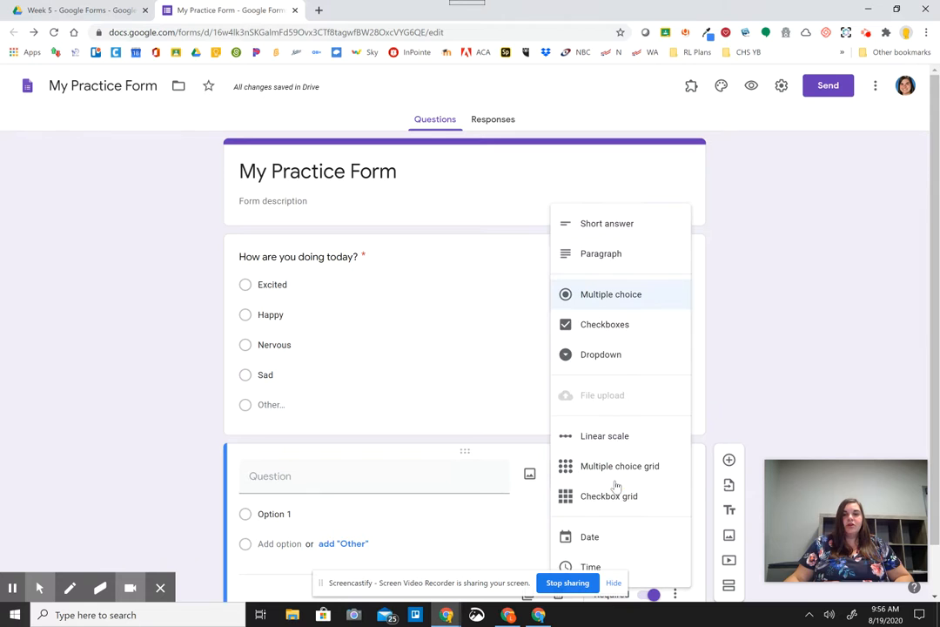
pyautogui.click(615, 227)
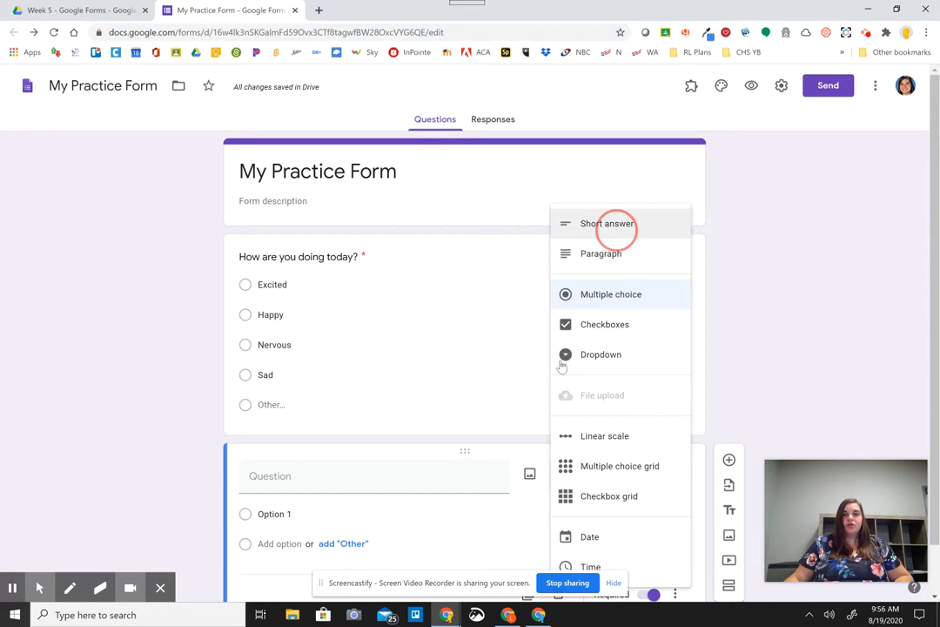
# - Title the new short answer question "What is your first and last name?"
pyautogui.click(407, 482)
pyautogui.write('What is your first andla')
pyautogui.press('BackSpace')
pyautogui.press('BackSpace')
pyautogui.write('las')
pyautogui.press('BackSpace')
pyautogui.press('BackSpace')
pyautogui.press('BackSpace')
pyautogui.write('last name>?')
pyautogui.press('BackSpace')
pyautogui.press('BackSpace')
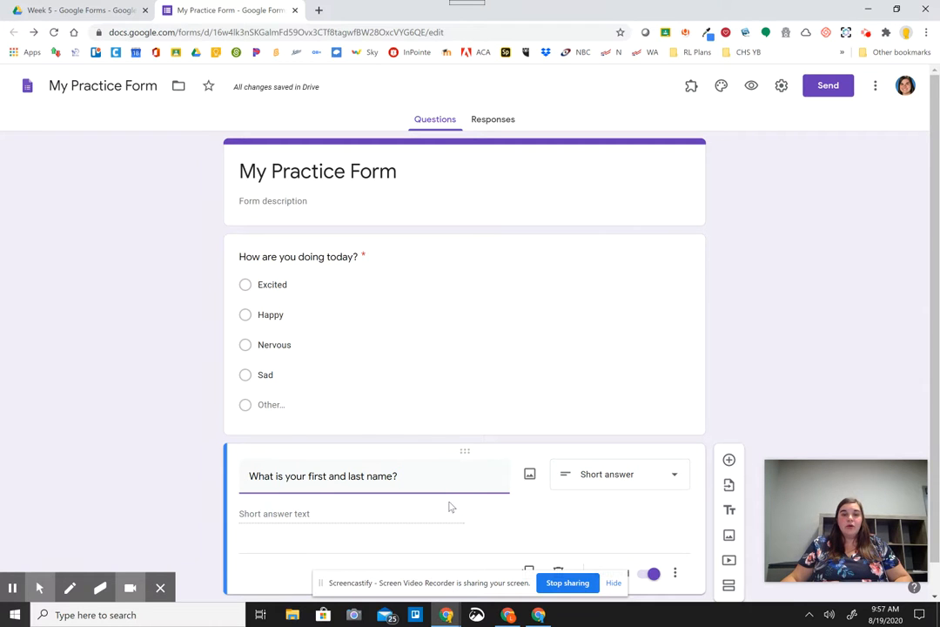
# - Move the first and last name question above the "How are you doing today?" question
pyautogui.press('ctrl')
pyautogui.click(471, 451)
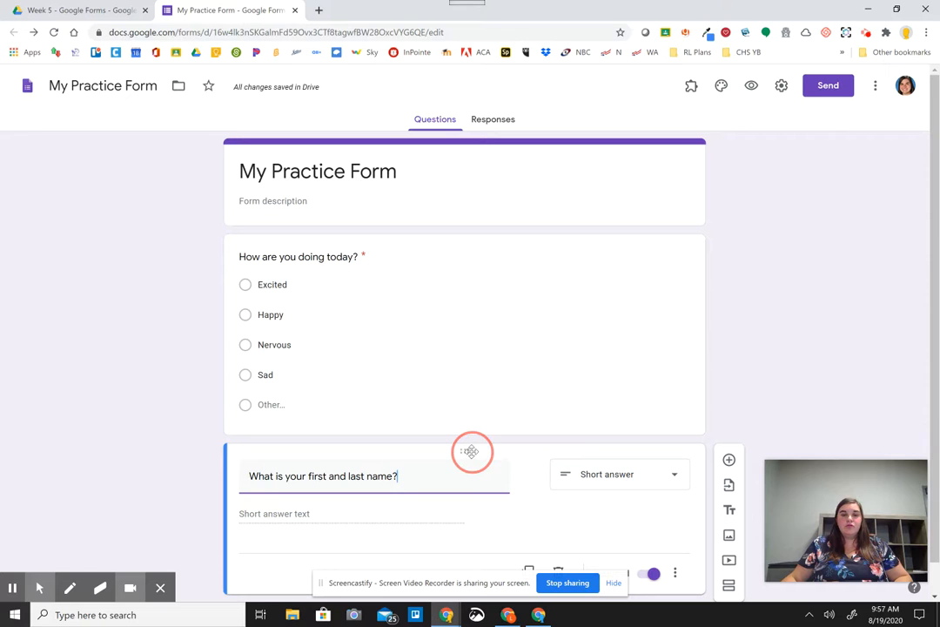
pyautogui.moveTo(470, 451); pyautogui.dragTo(479, 233)
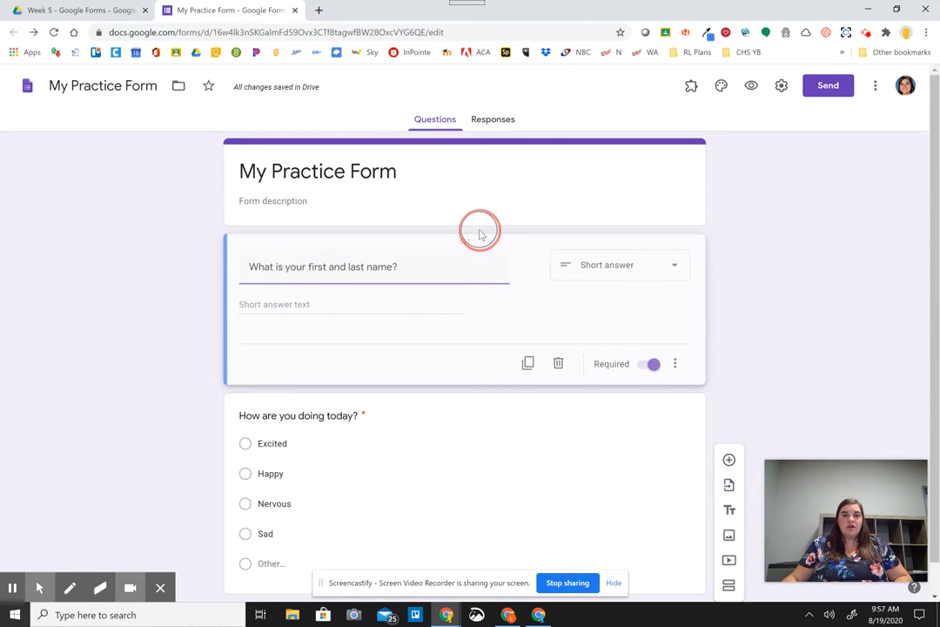
pyautogui.click(479, 235)
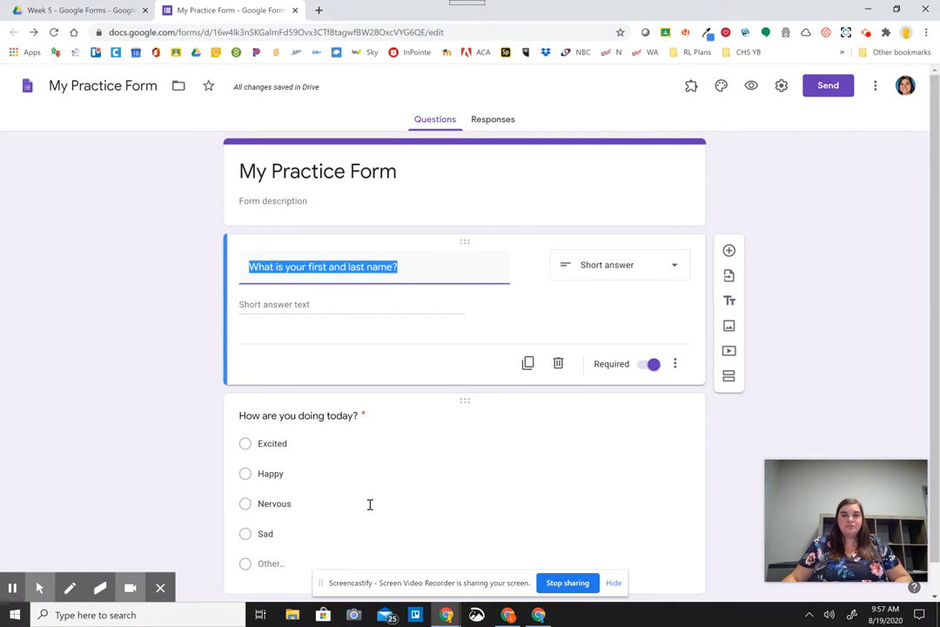
pyautogui.scroll(-1, 525, 568)
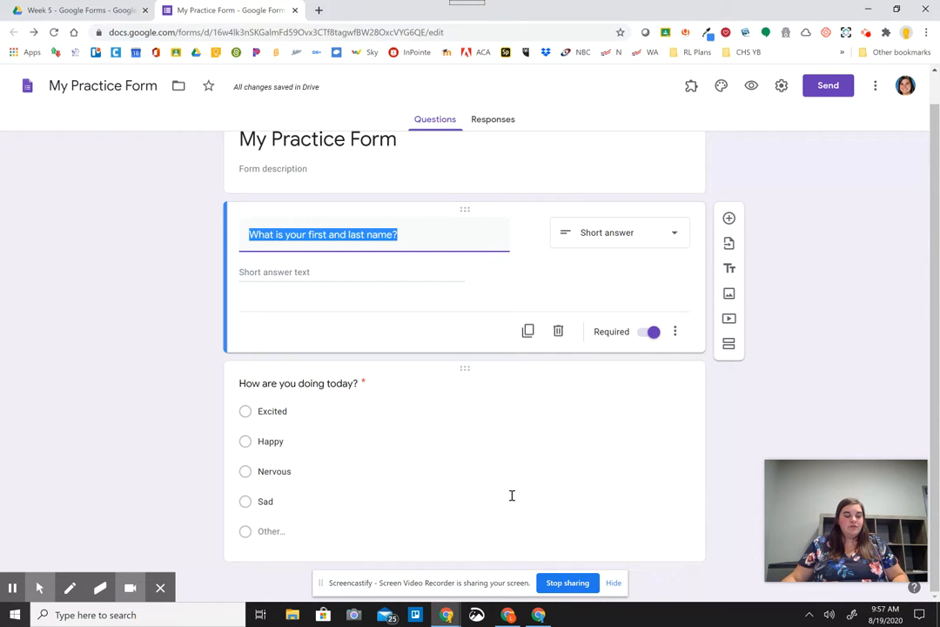
# - Switch to the Online PD - Google Forms slideshow and view the slide The Basics on question types
pyautogui.hotkey('alt', 'Tab')
pyautogui.hotkey('alt', 'Tab')
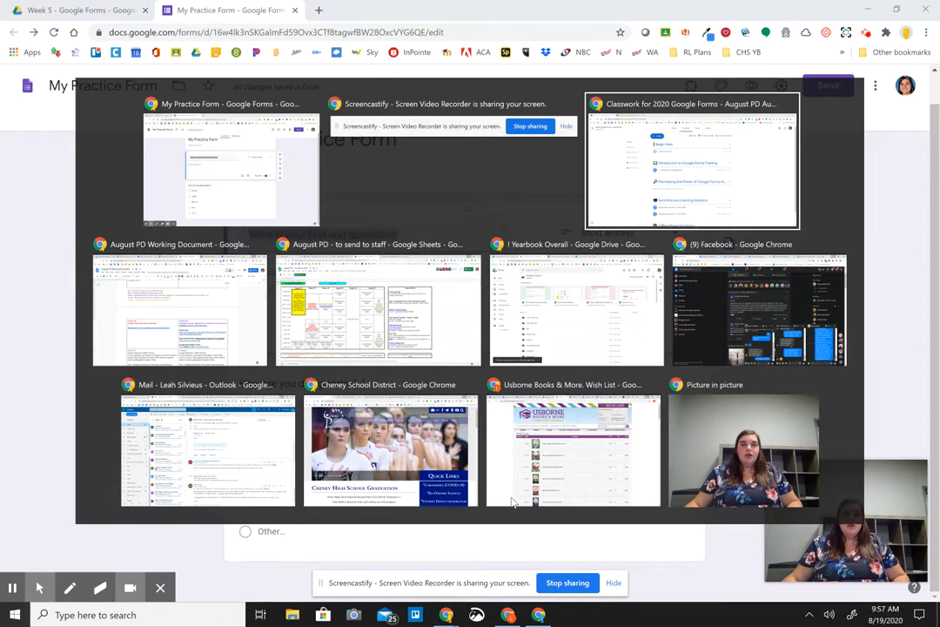
pyautogui.hotkey('alt', 'Tab')
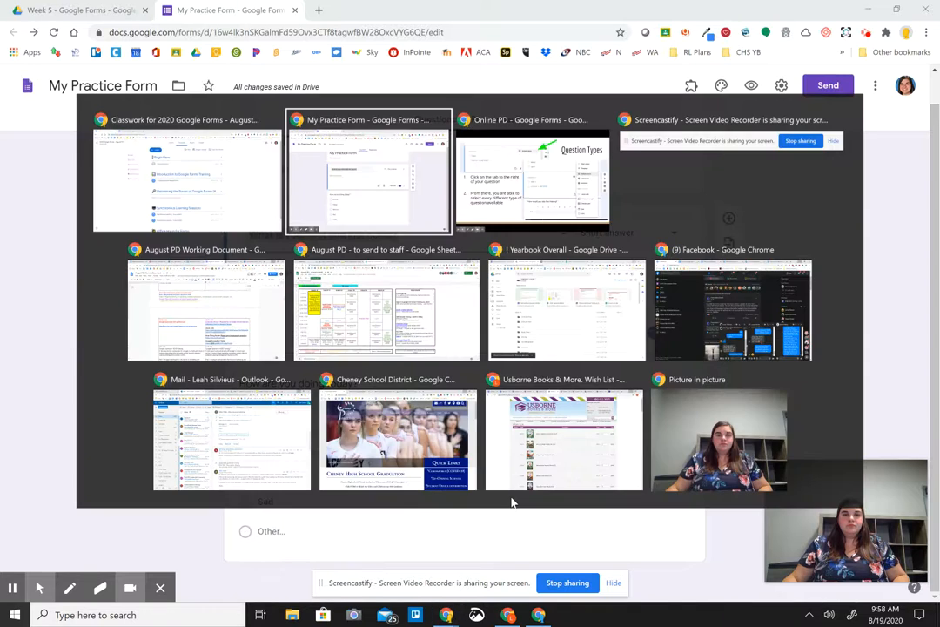
pyautogui.click(364, 480)
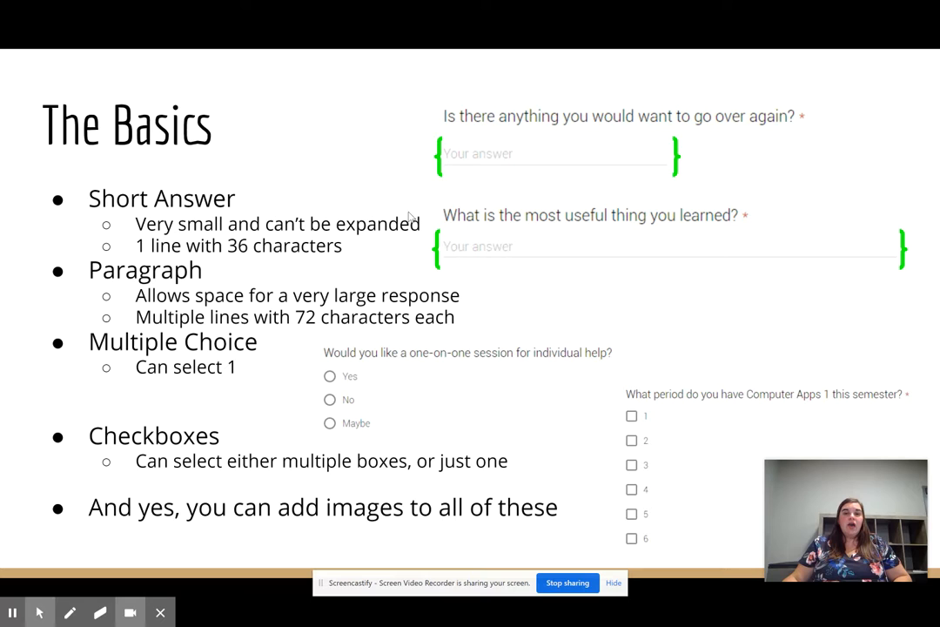
pyautogui.click(686, 263)
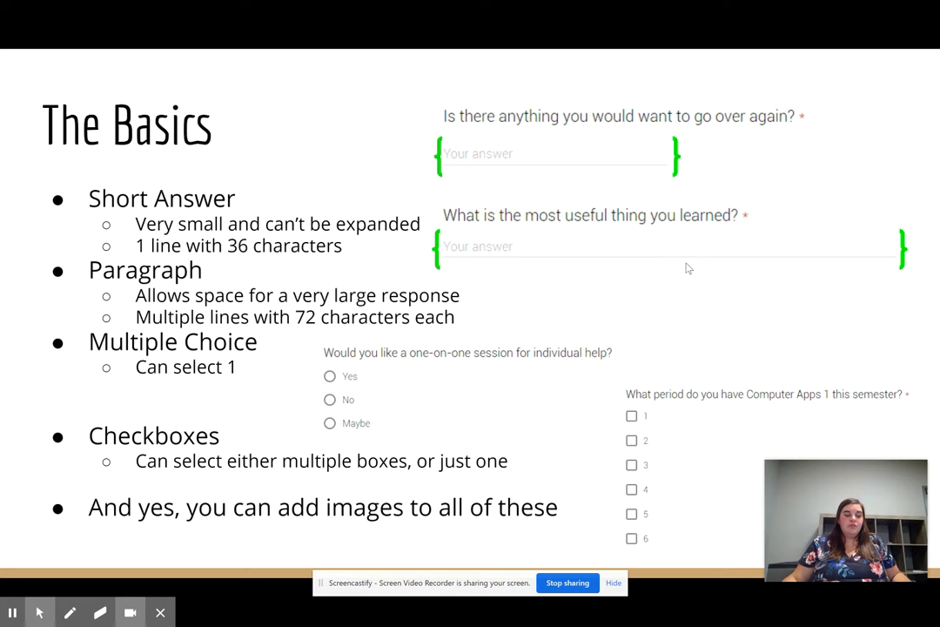